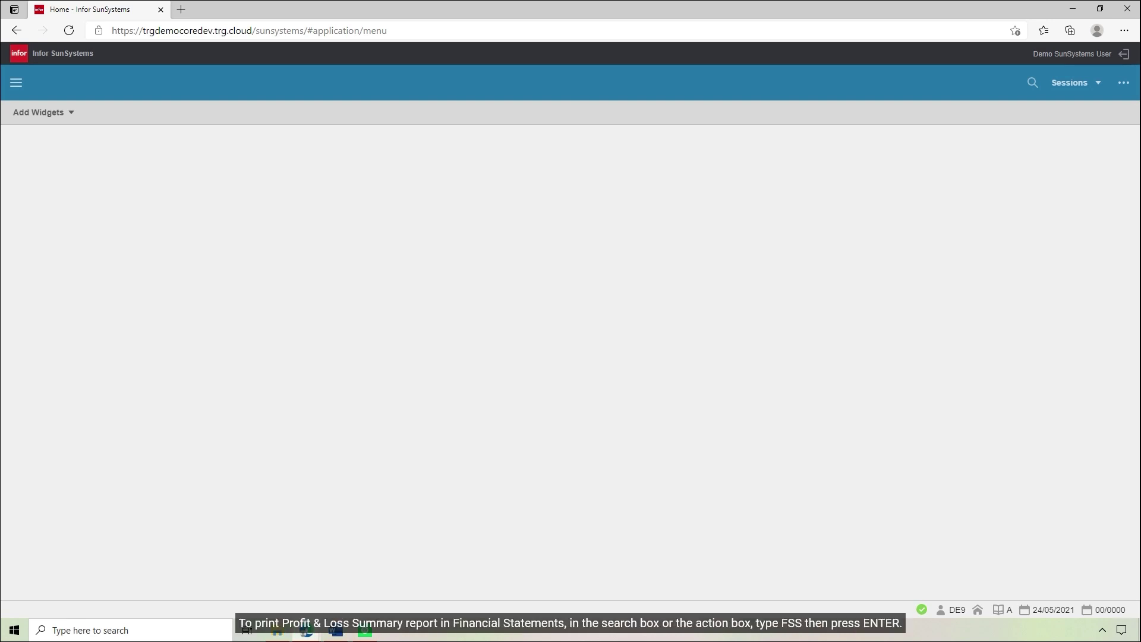
- Open the Financial Statements function (FSS) for business unit Z00
left_click(1033, 82)
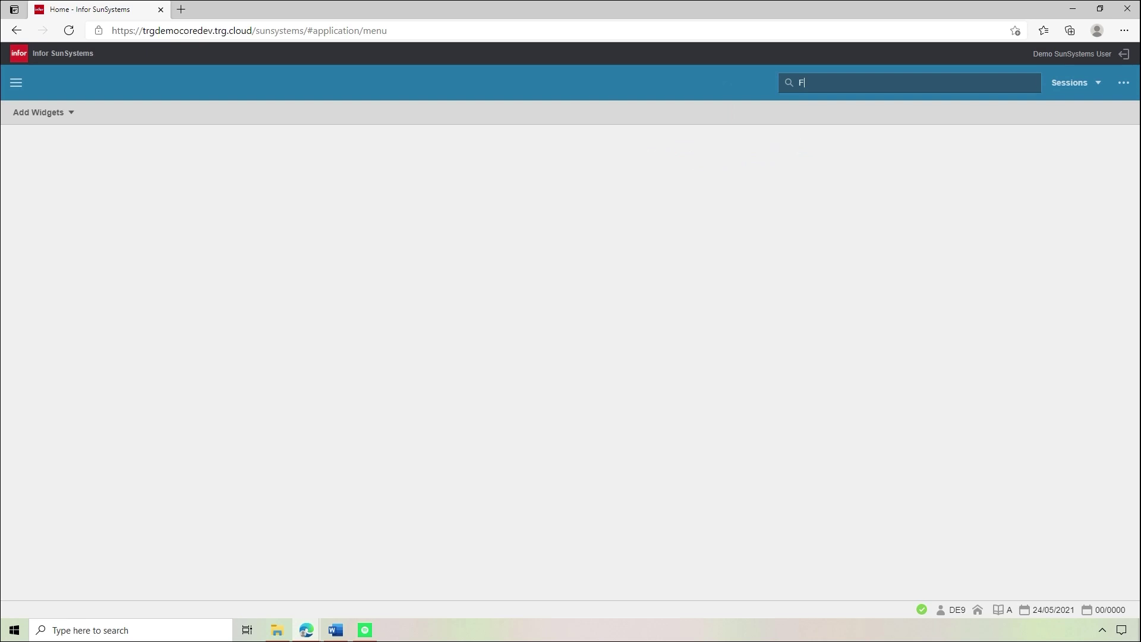
type("FSS")
key("Return")
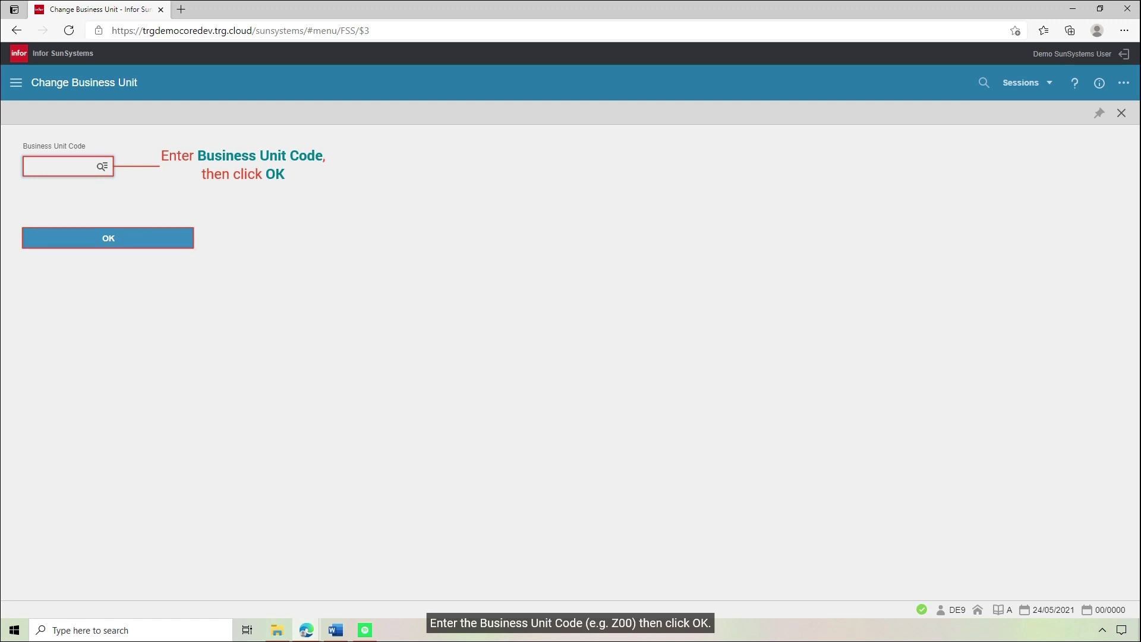
type("Z00")
key("Return")
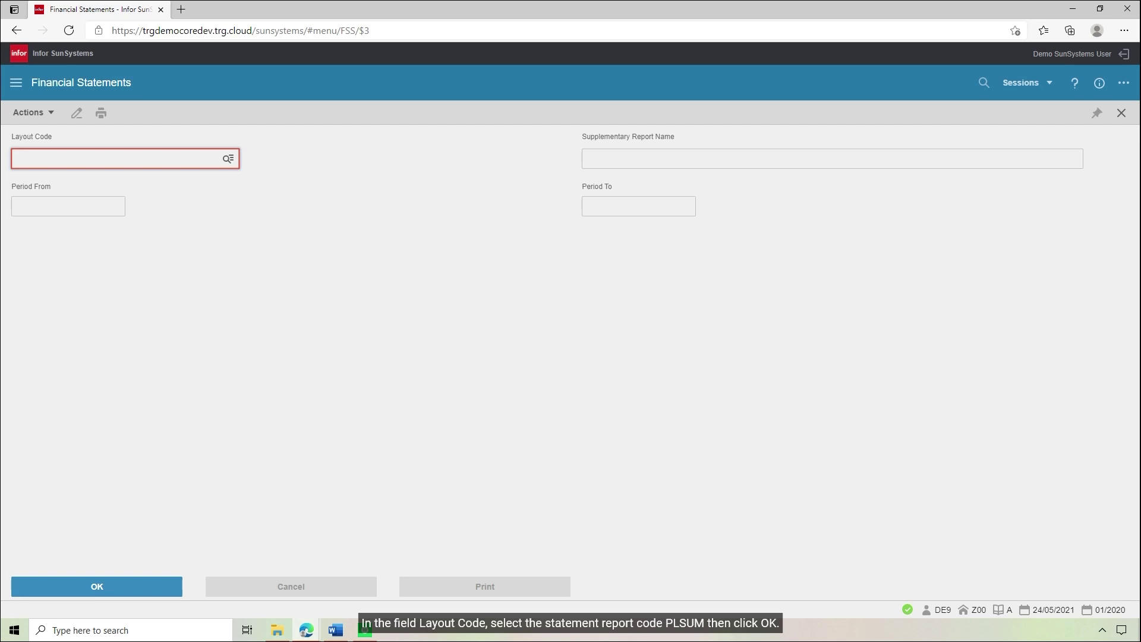
- Look up the statement layouts and choose layout code PLSUM, Profit & Loss Summary, for the report
left_click(228, 159)
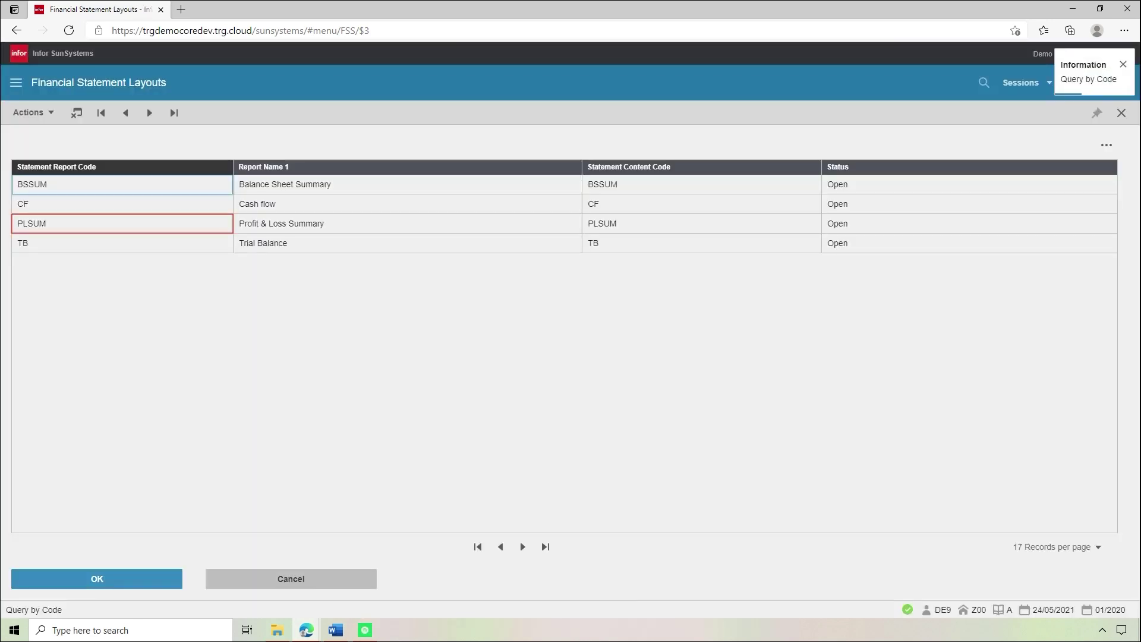
key("Return")
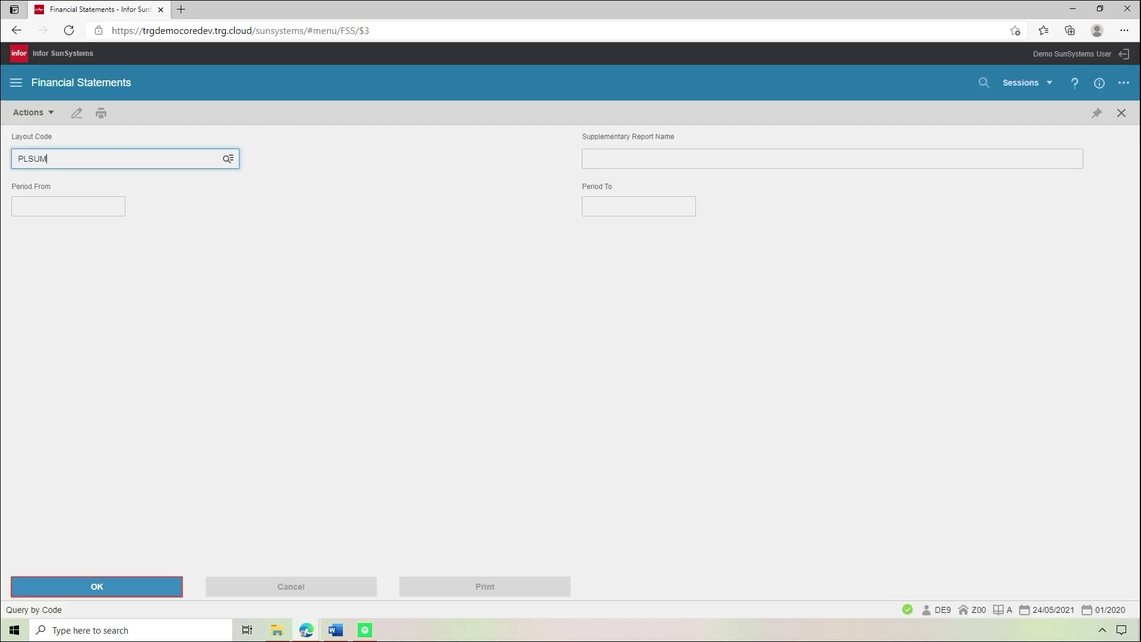
key("Tab")
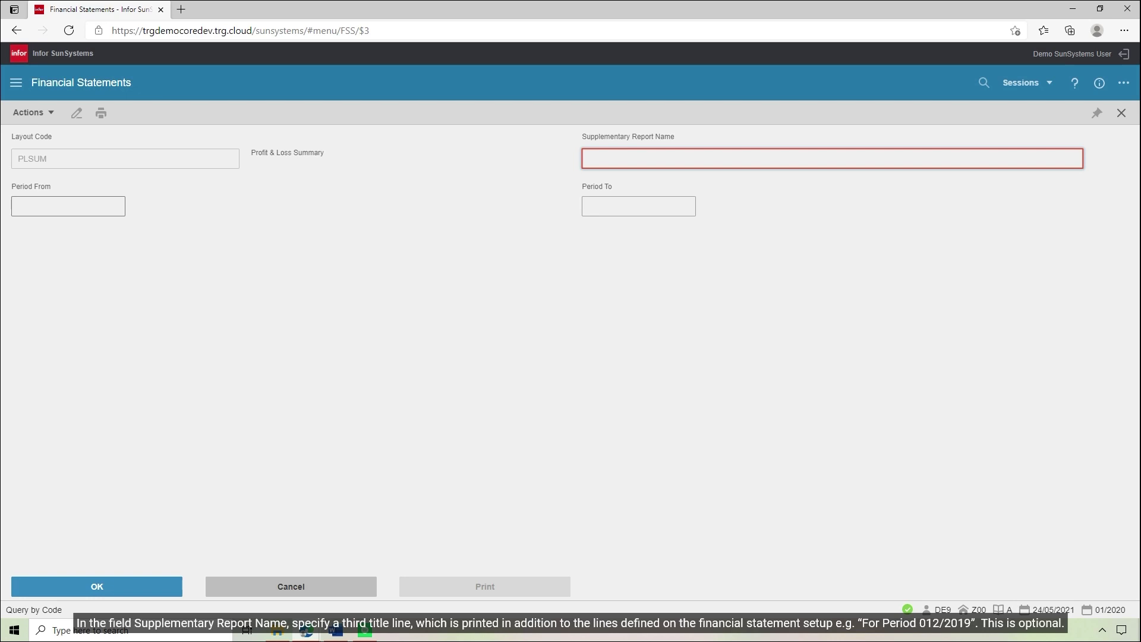
- Set the supplementary report name to "For Period 012/2019" and accept the report criteria
left_click(832, 158)
type("For P")
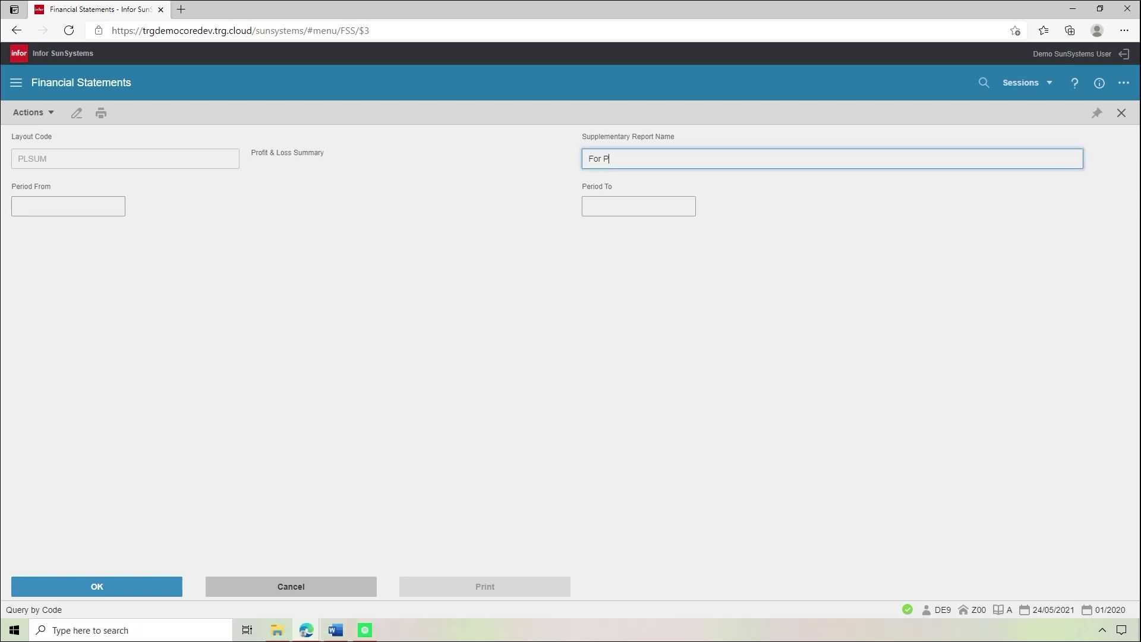
type("eriod 012/2019")
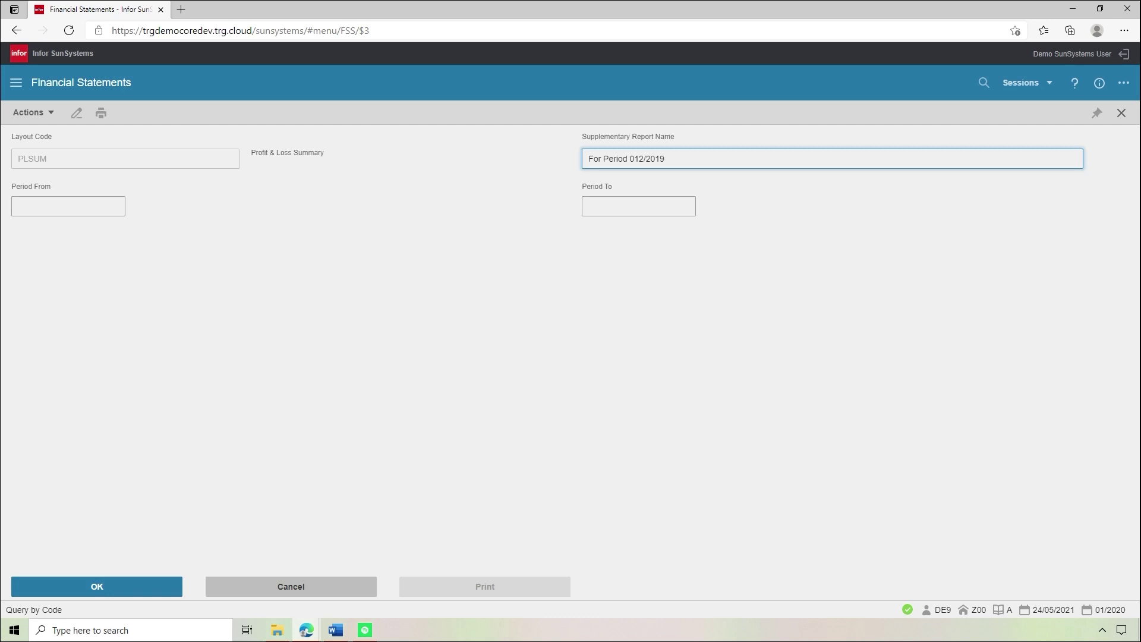
left_click(132, 586)
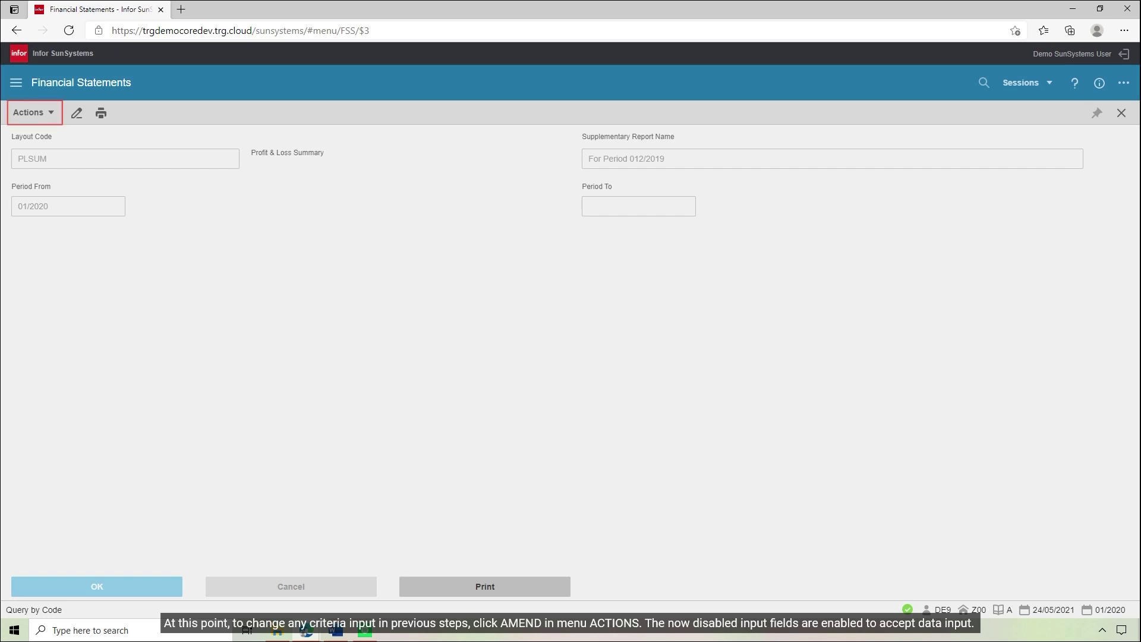
- Amend the report criteria so that Period From is 012/2019, and accept them
left_click(30, 112)
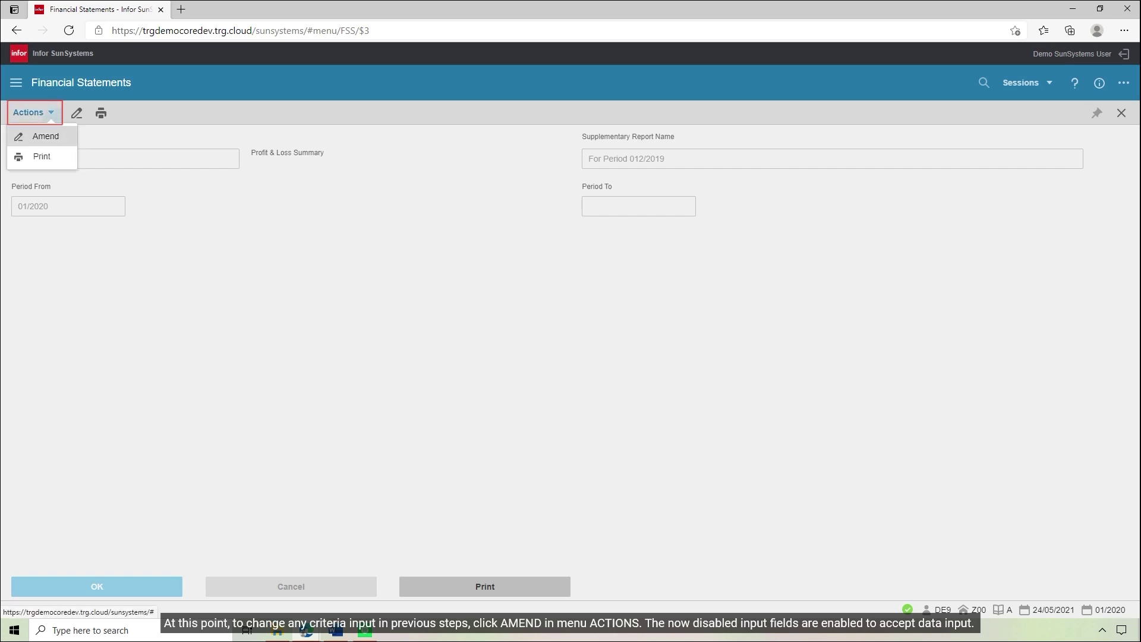
left_click(46, 136)
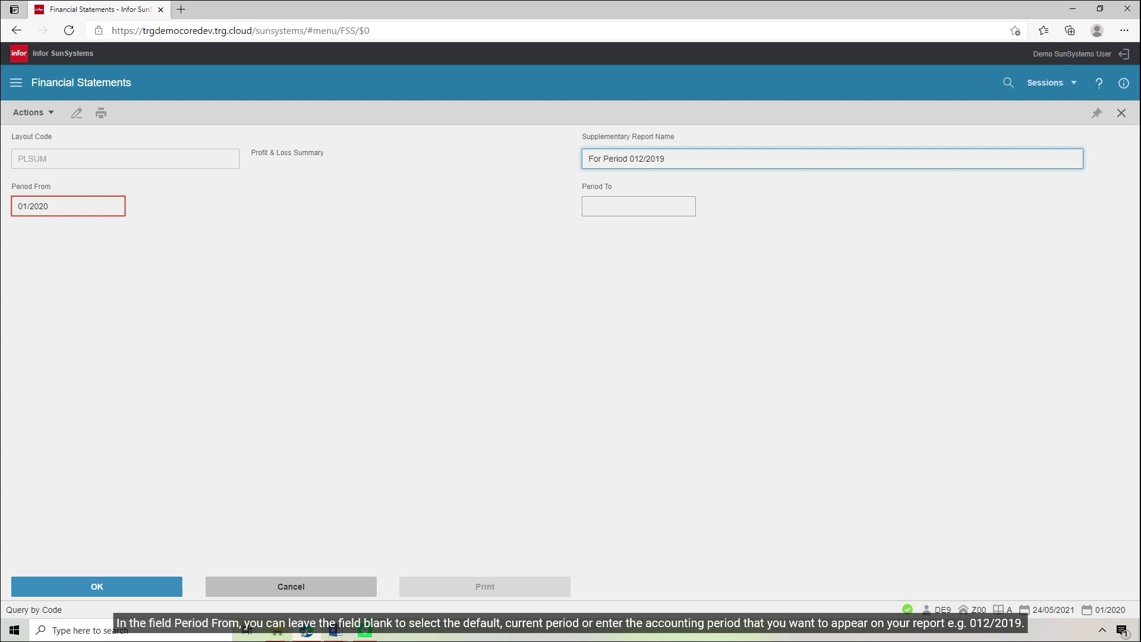
key("Tab")
key("BackSpace")
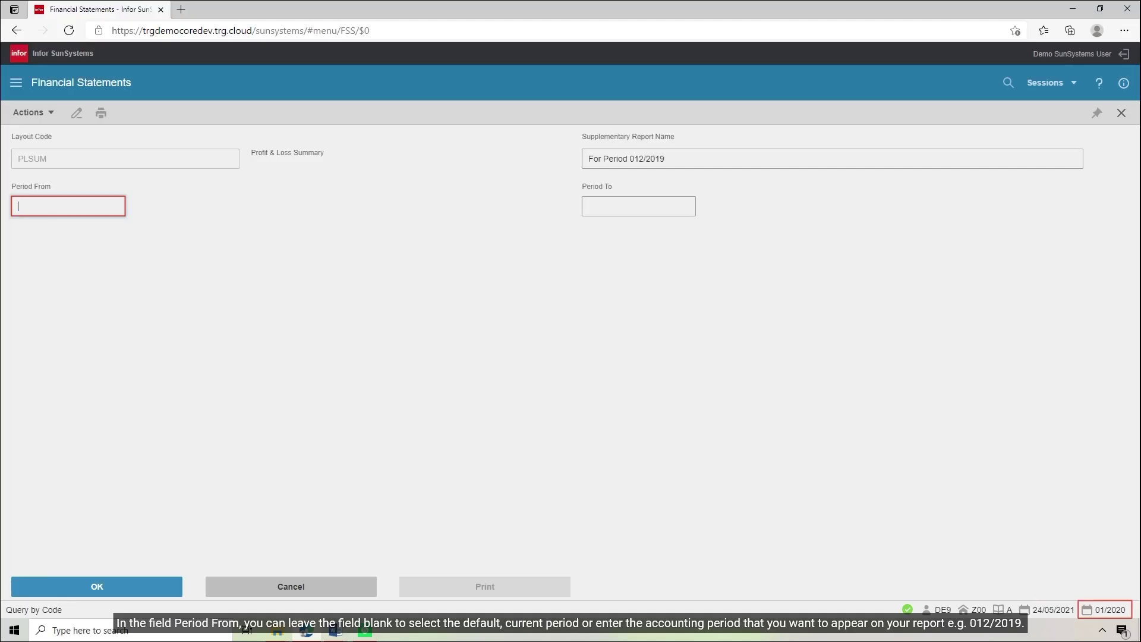
type("012/2019")
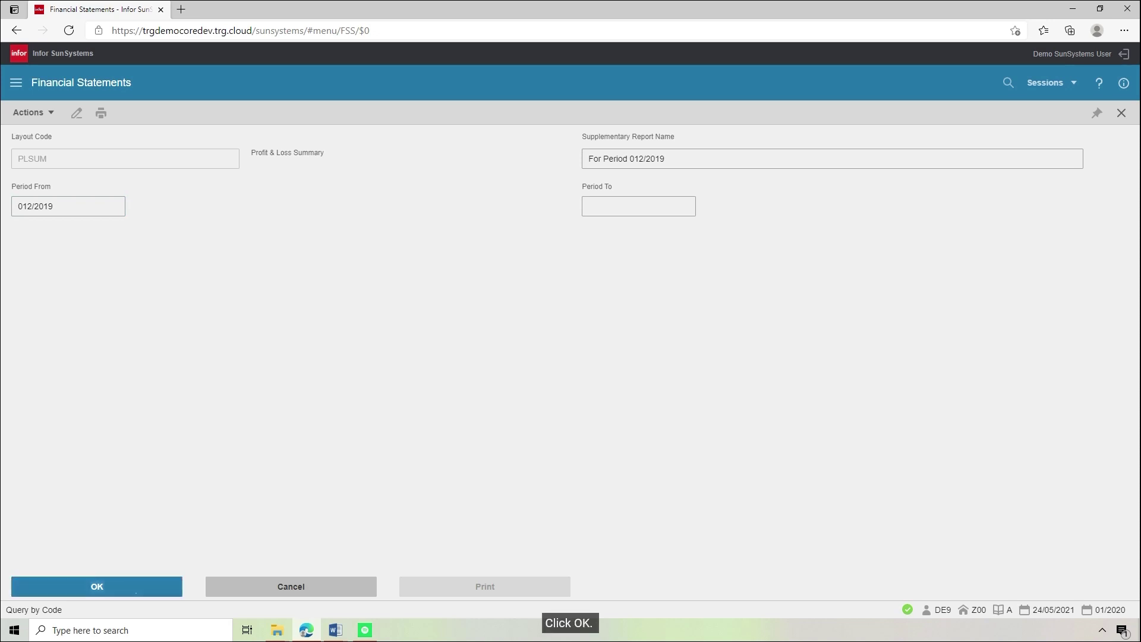
left_click(96, 586)
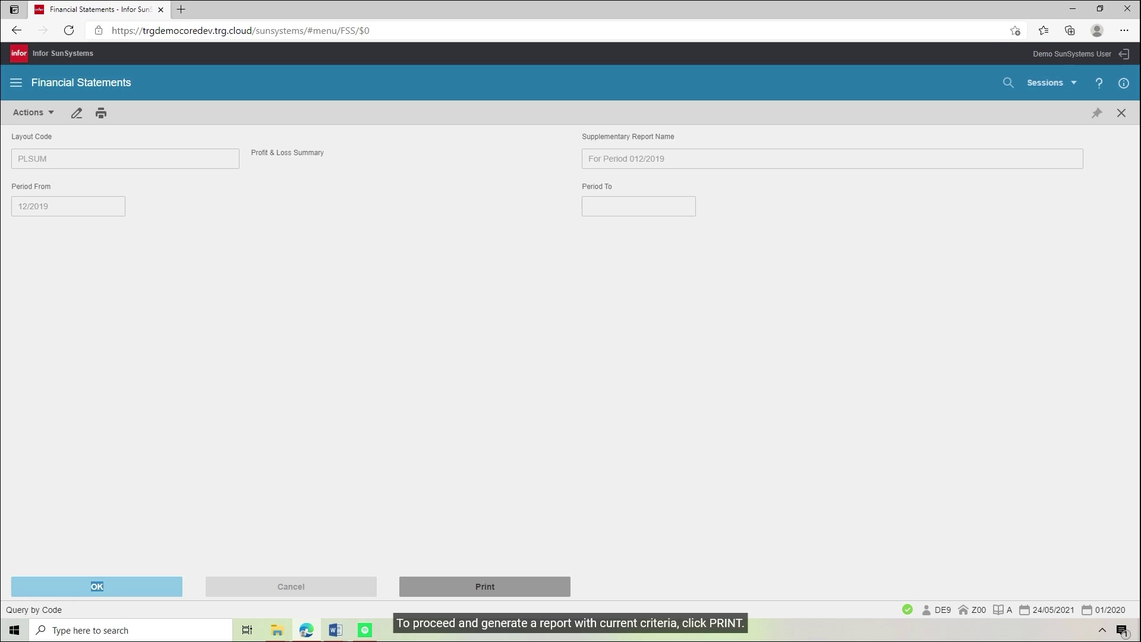
- Generate the Profit & Loss Summary report with the View option and save it as a PDF in Downloads
left_click(485, 586)
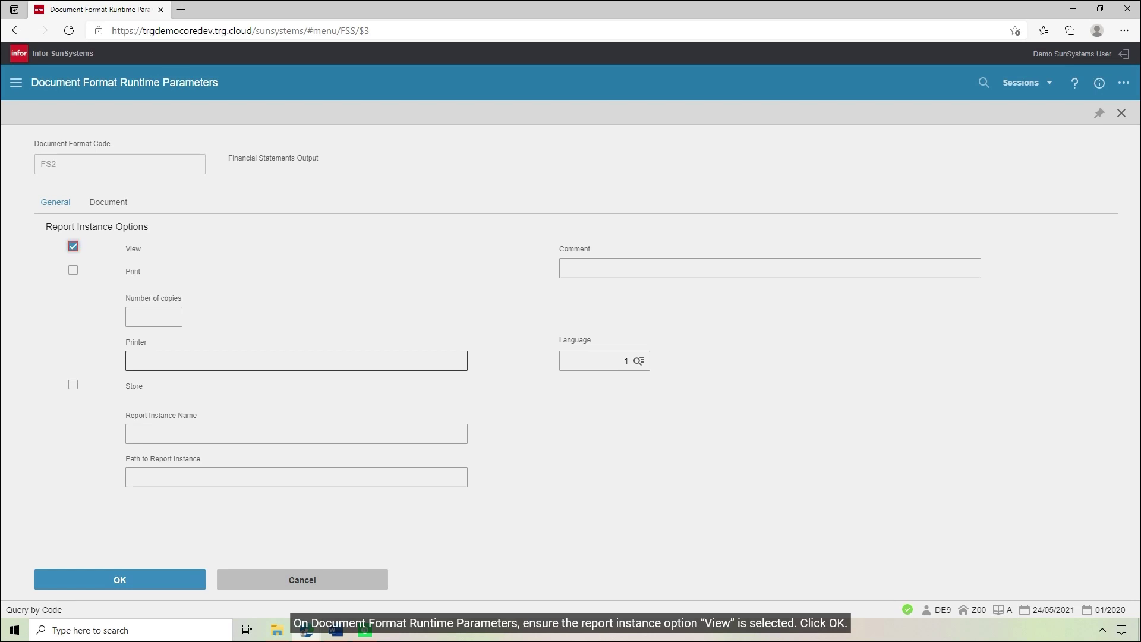
left_click(119, 580)
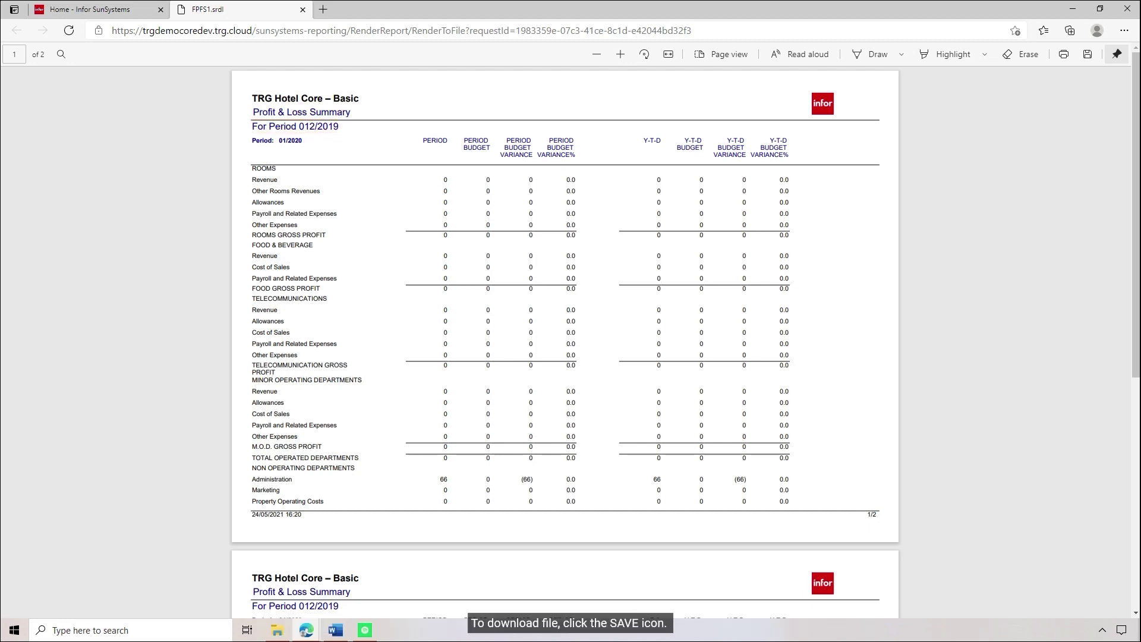
key("ctrl+s")
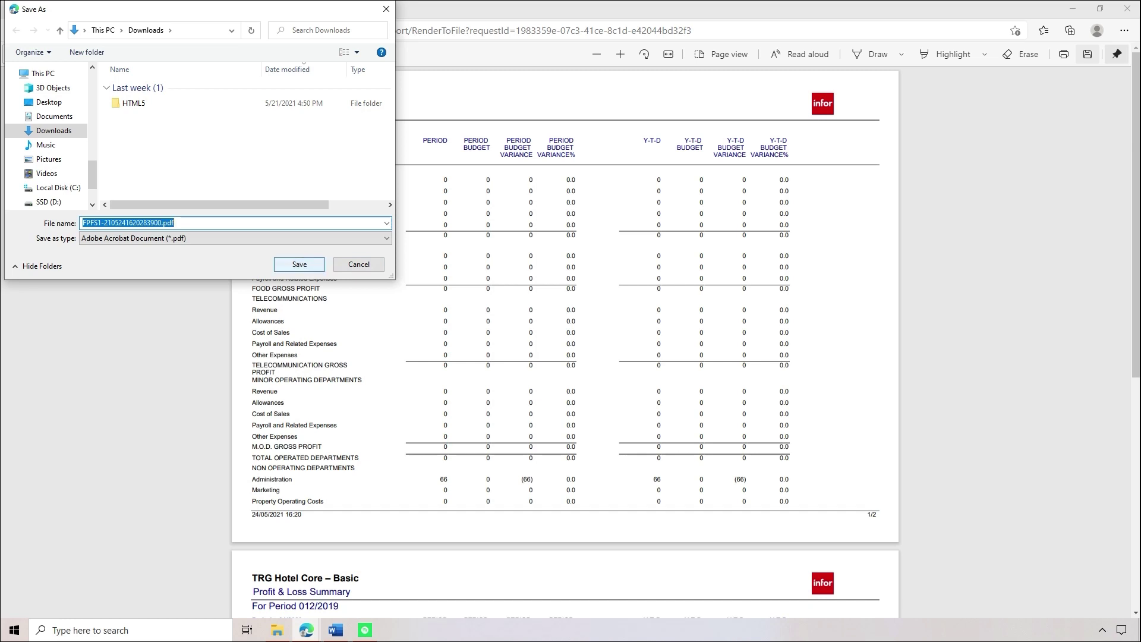
key("Return")
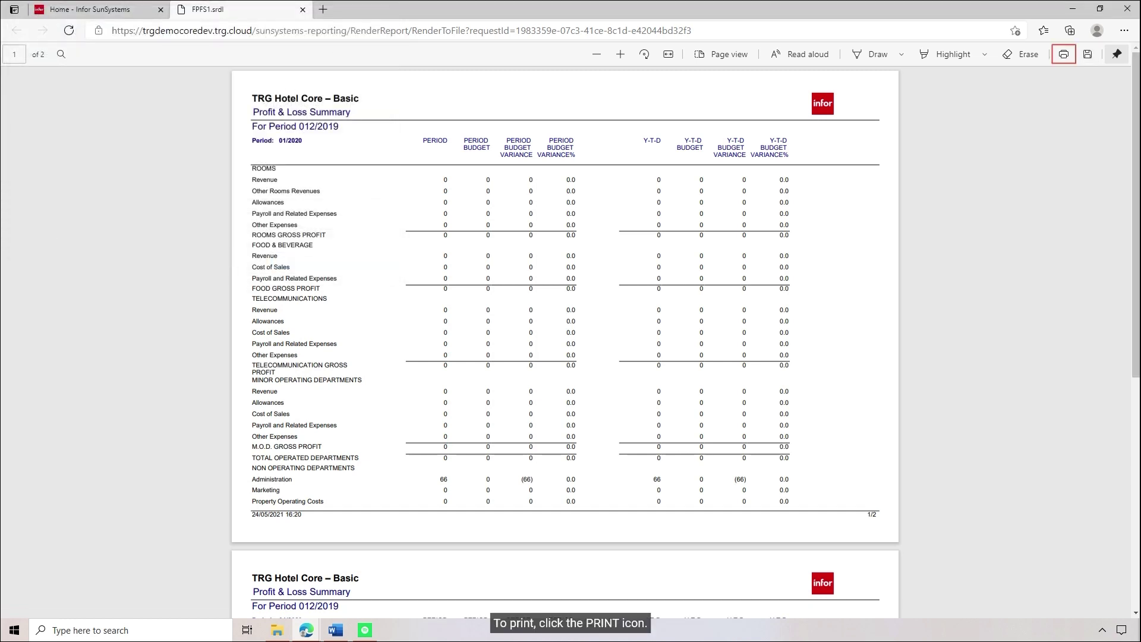
- Print one copy of all report pages with Microsoft Print to PDF, and close the report
left_click(1063, 54)
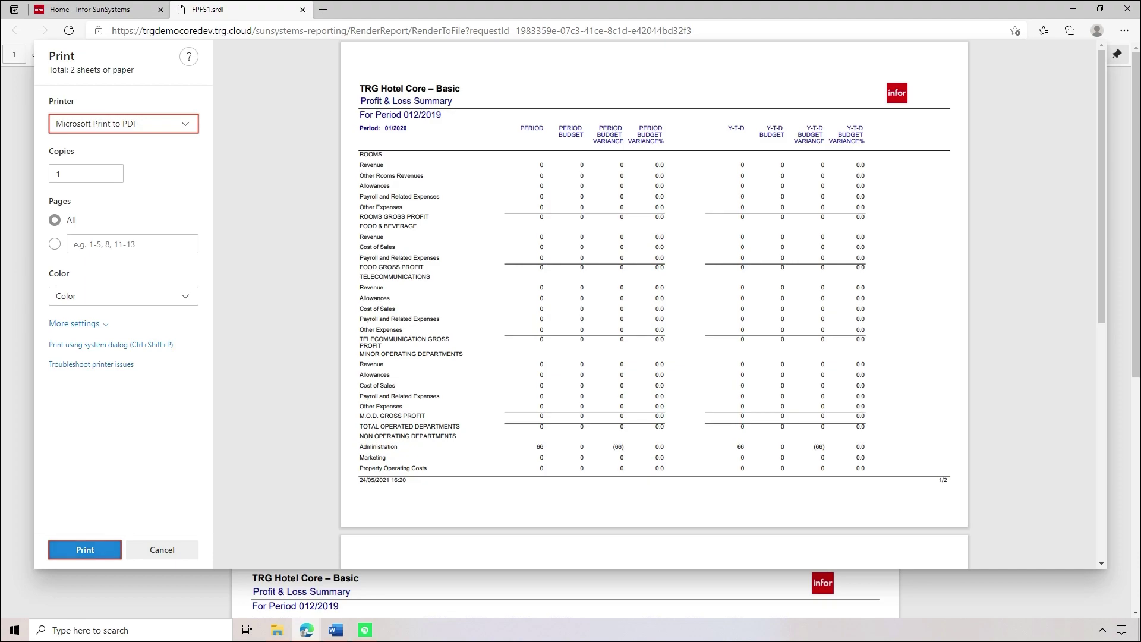
left_click(85, 550)
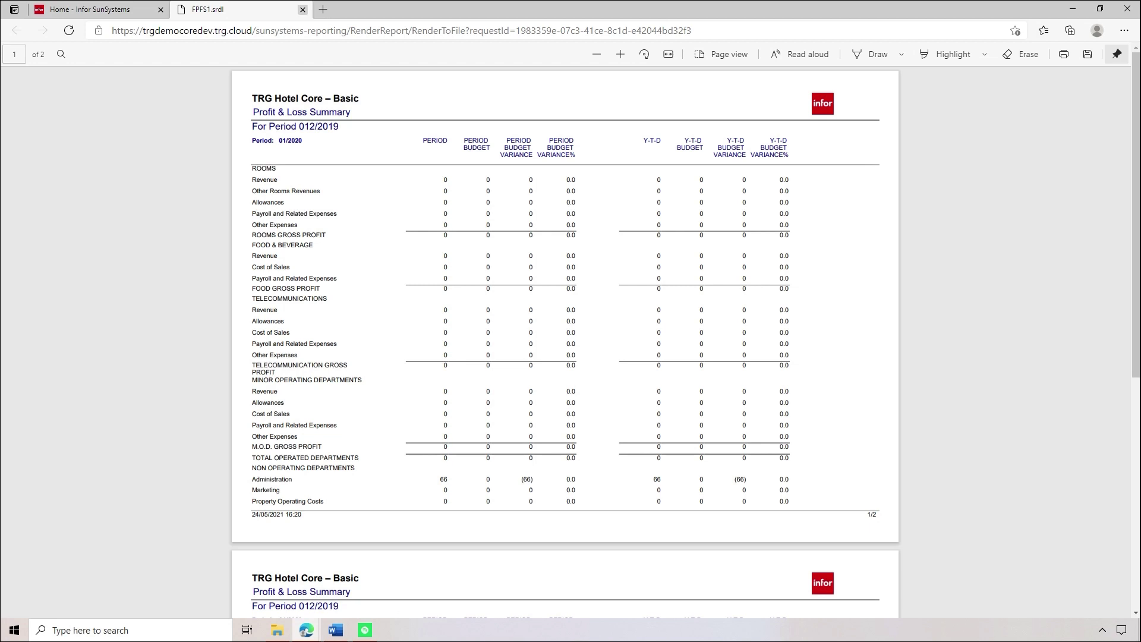
left_click(303, 9)
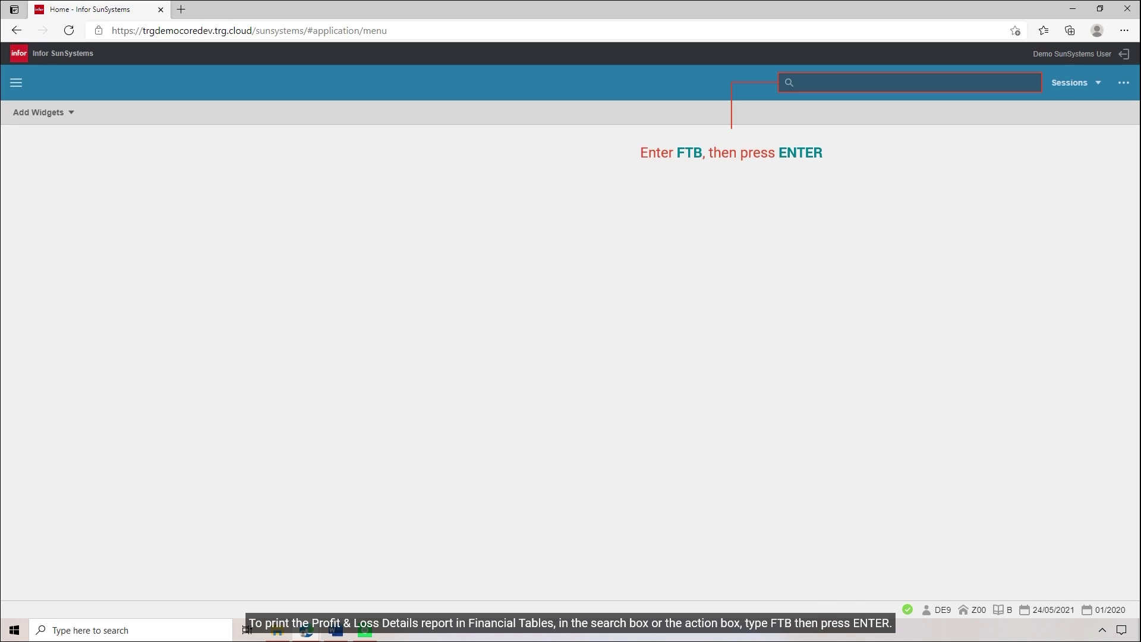
- Open the Financial Tables function (FTB) for business unit Z00
type("FTB")
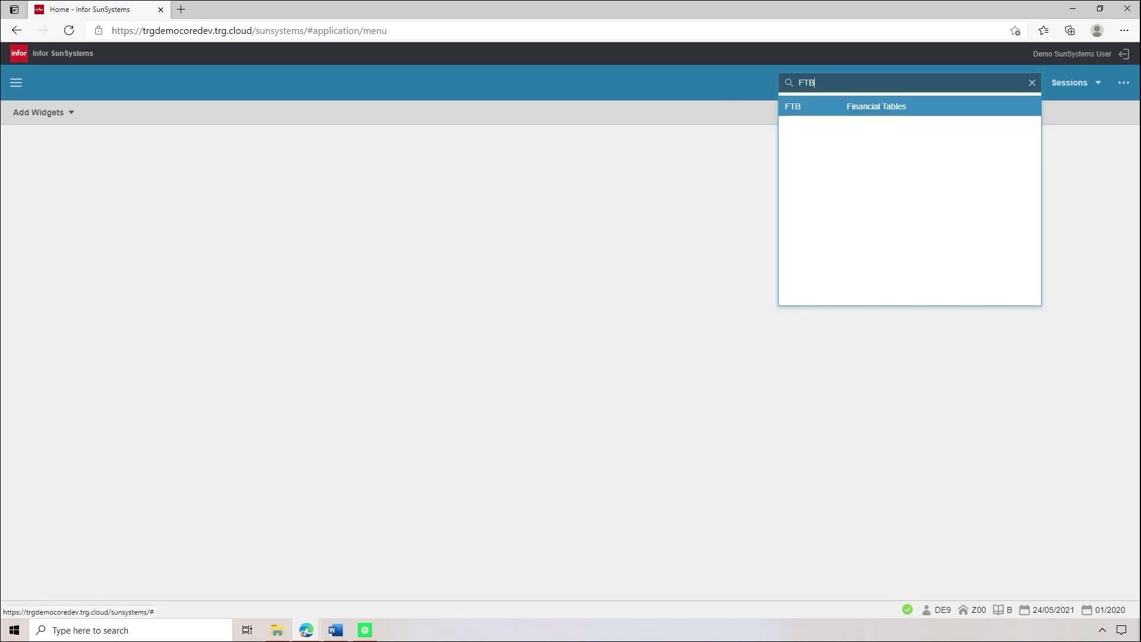
key("Return")
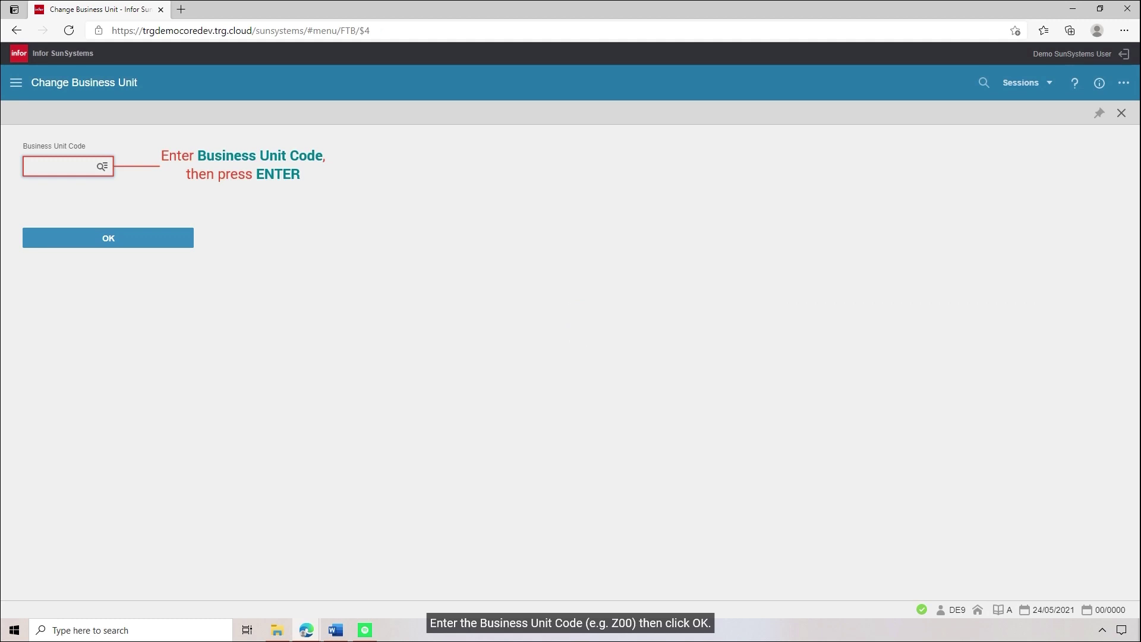
type("Z00")
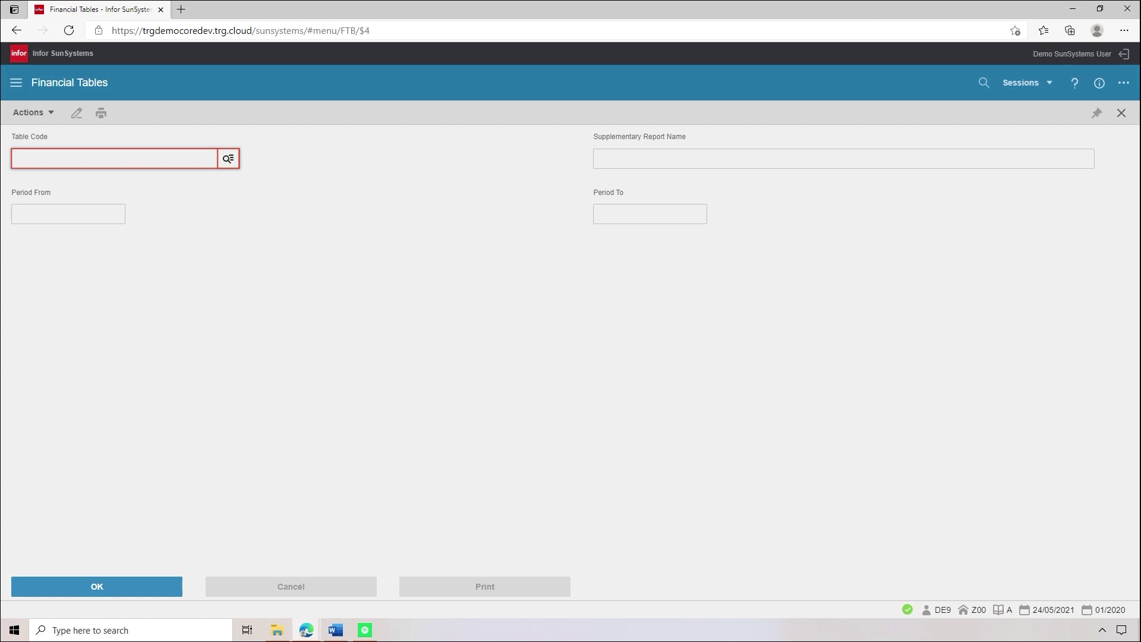
- Choose table code 998, Profit & Loss Details, from the table formats and continue despite the unposted journals
left_click(229, 159)
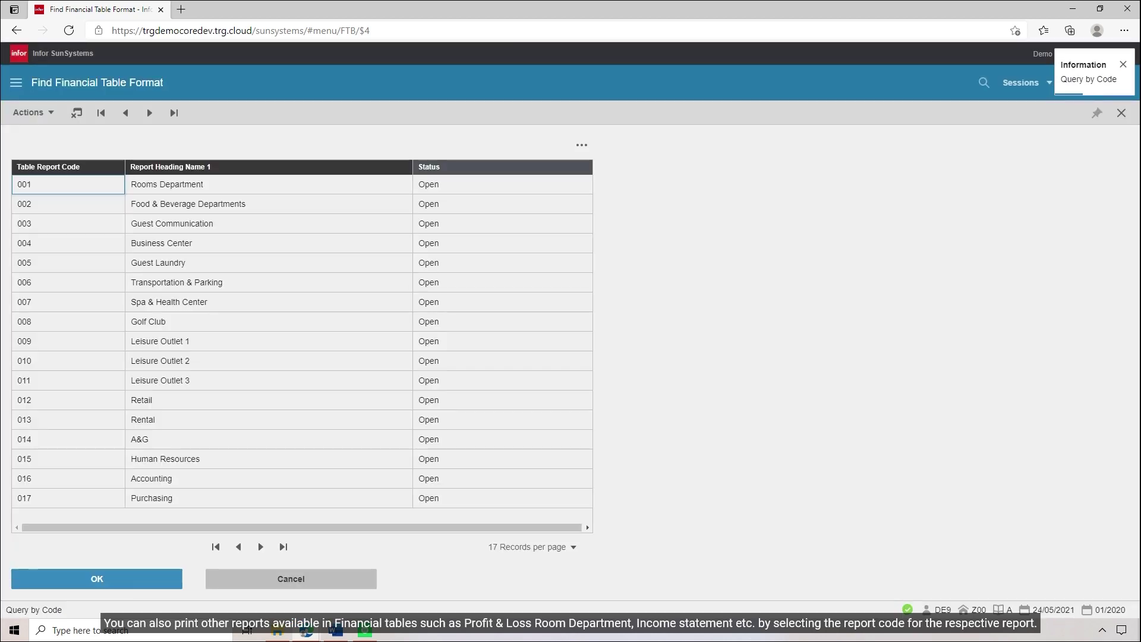
left_click(283, 547)
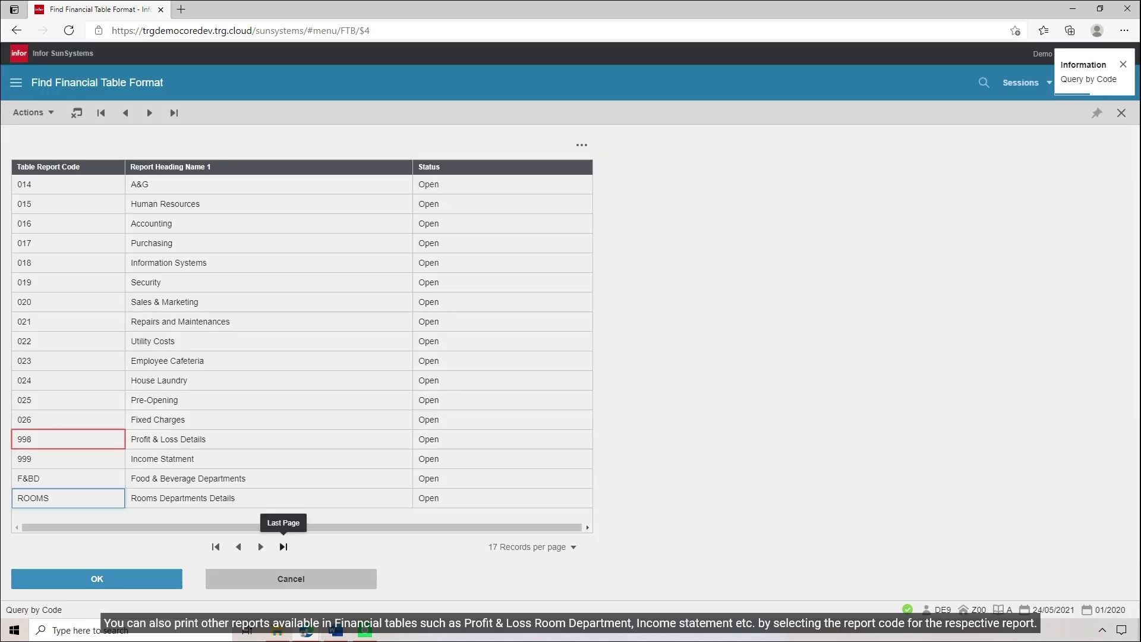
left_click(68, 439)
double_click(68, 439)
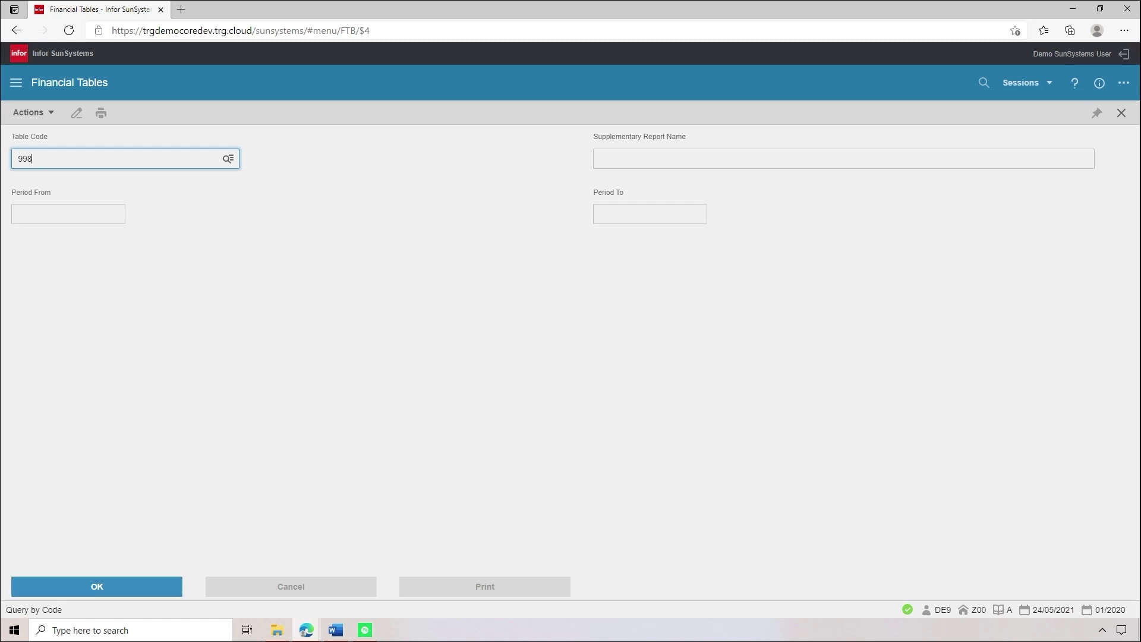
left_click(113, 587)
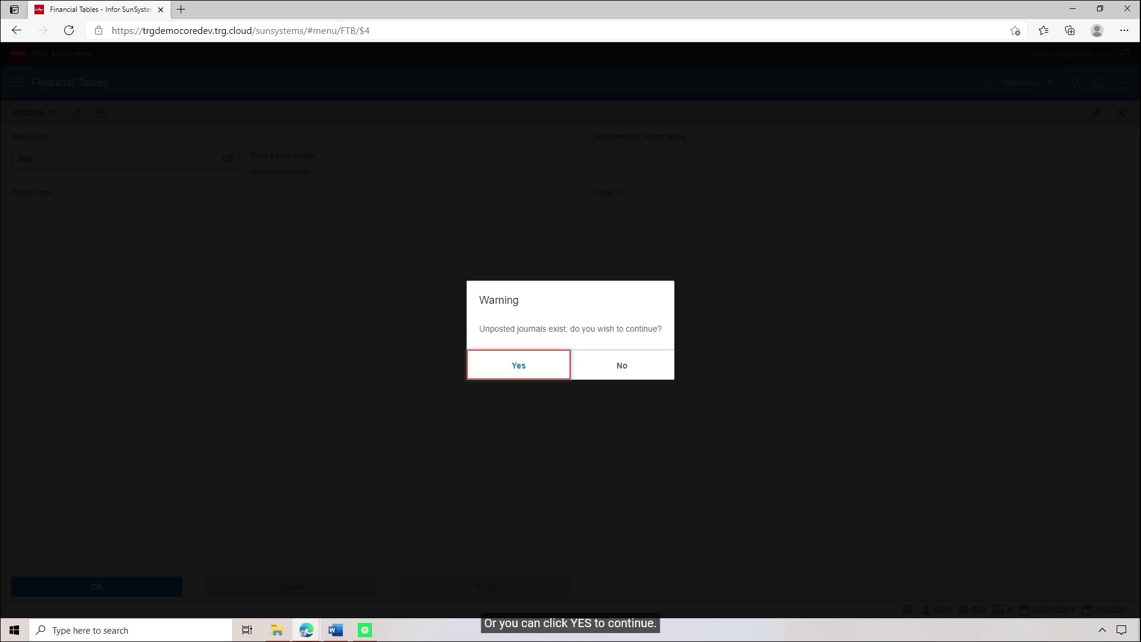
key("Return")
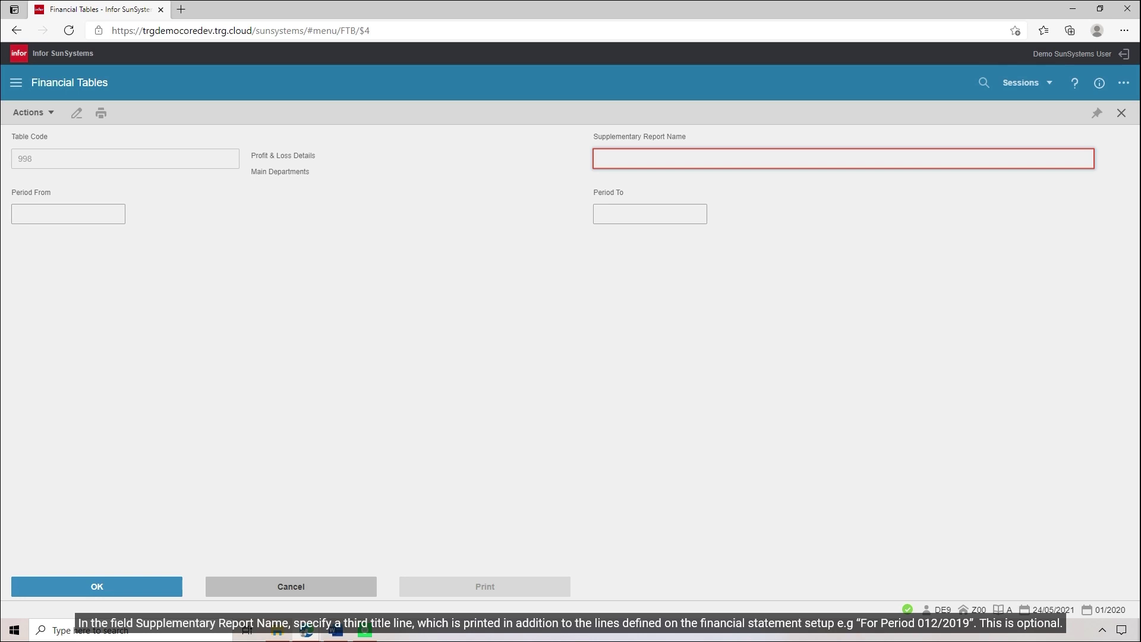
- Give the Profit & Loss Details report the supplementary name "For Period 012/2019" and accept its criteria
type("For Period 012")
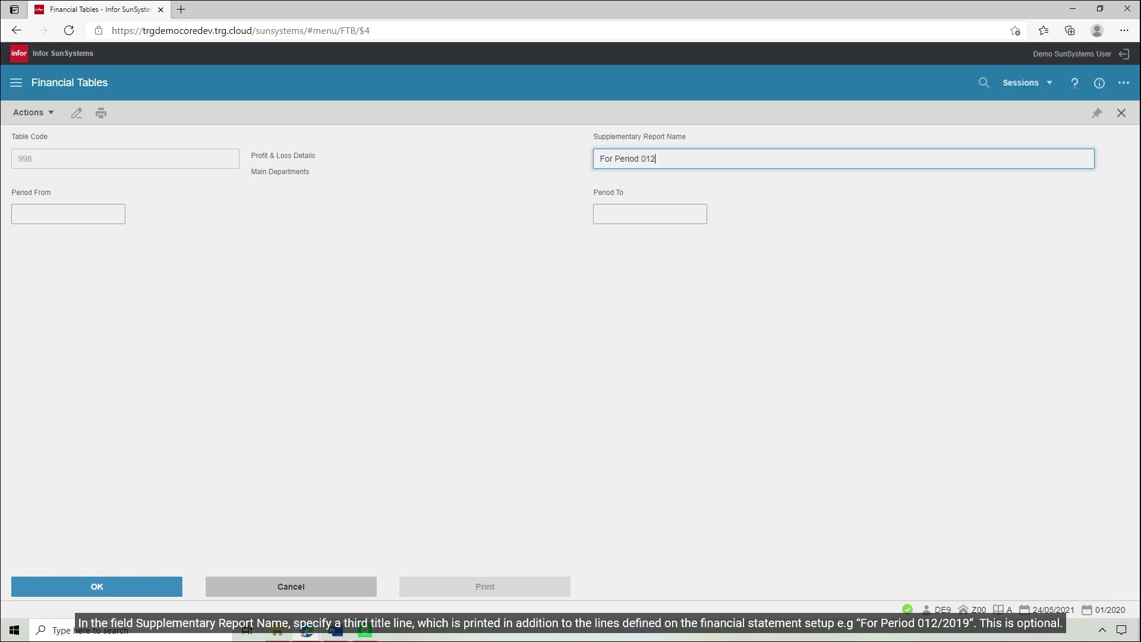
type("/2019")
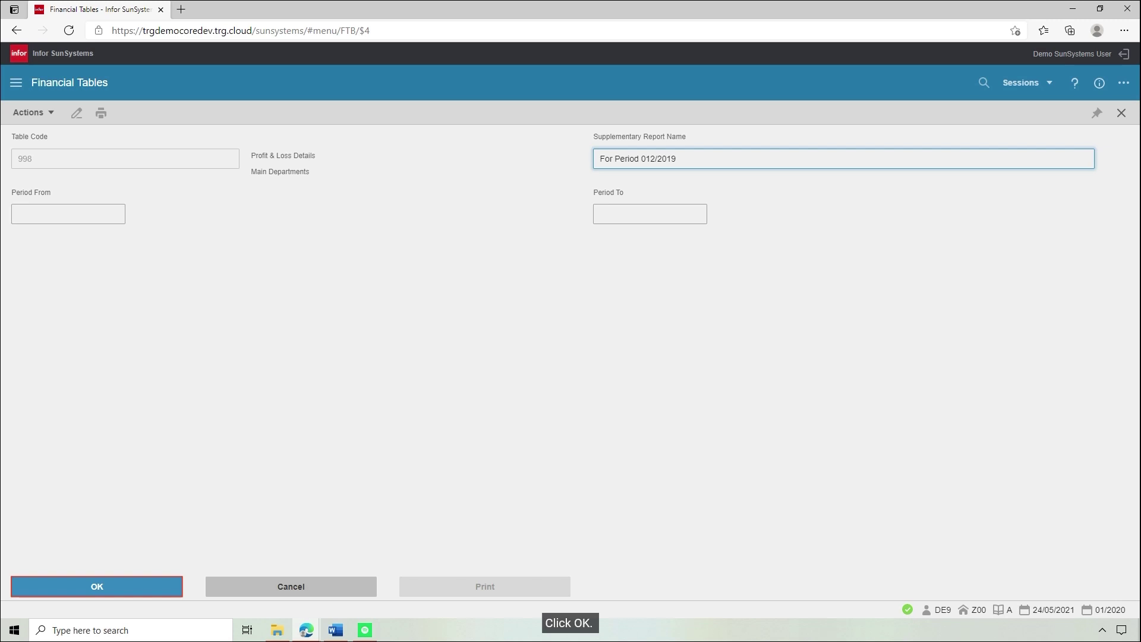
left_click(106, 586)
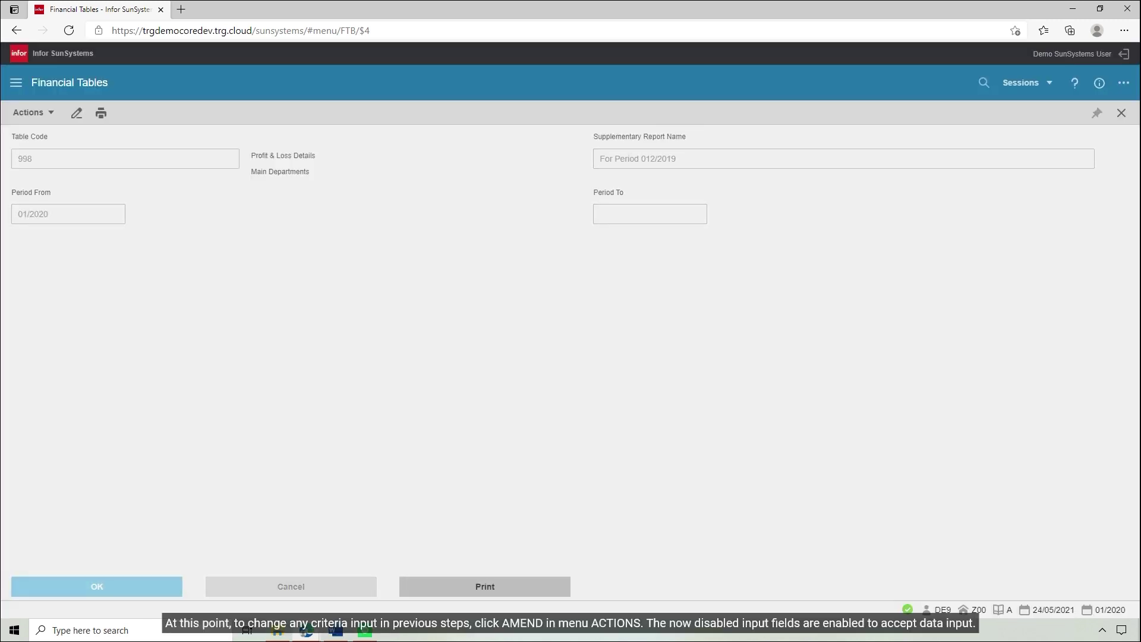
- Amend the Profit & Loss Details report criteria so that Period From is 012/2019, and accept them
left_click(40, 113)
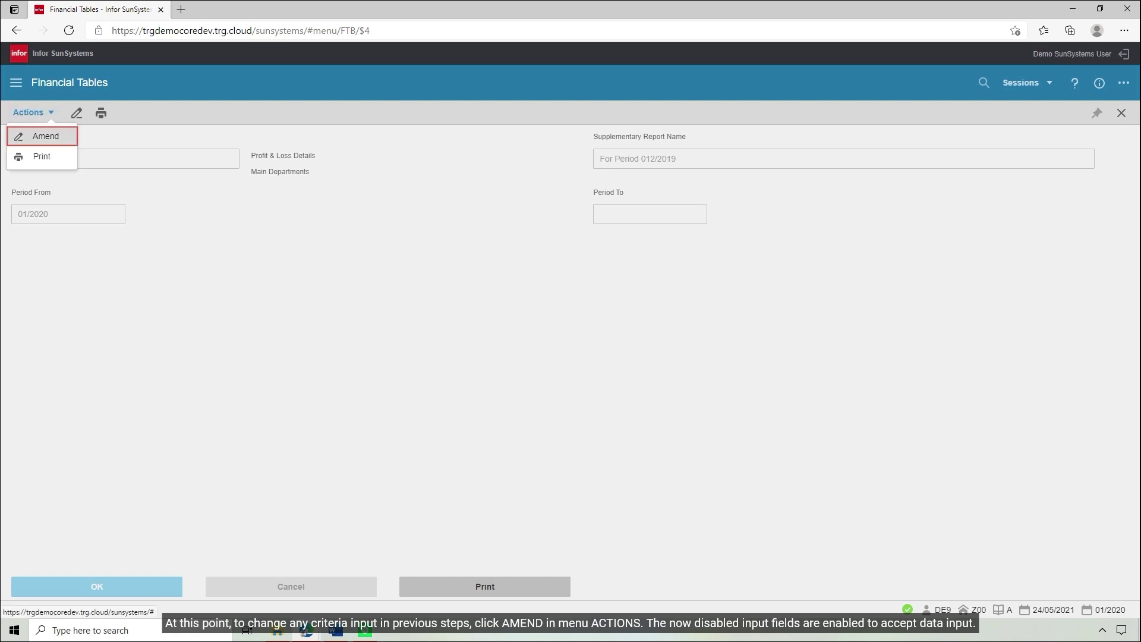
left_click(43, 136)
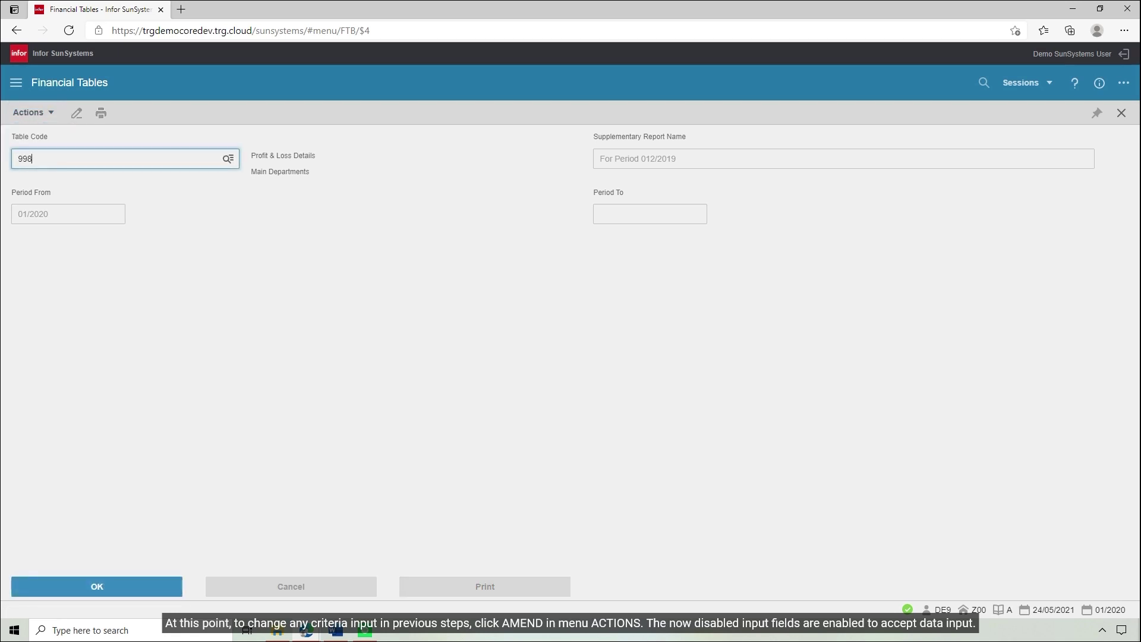
key("Tab")
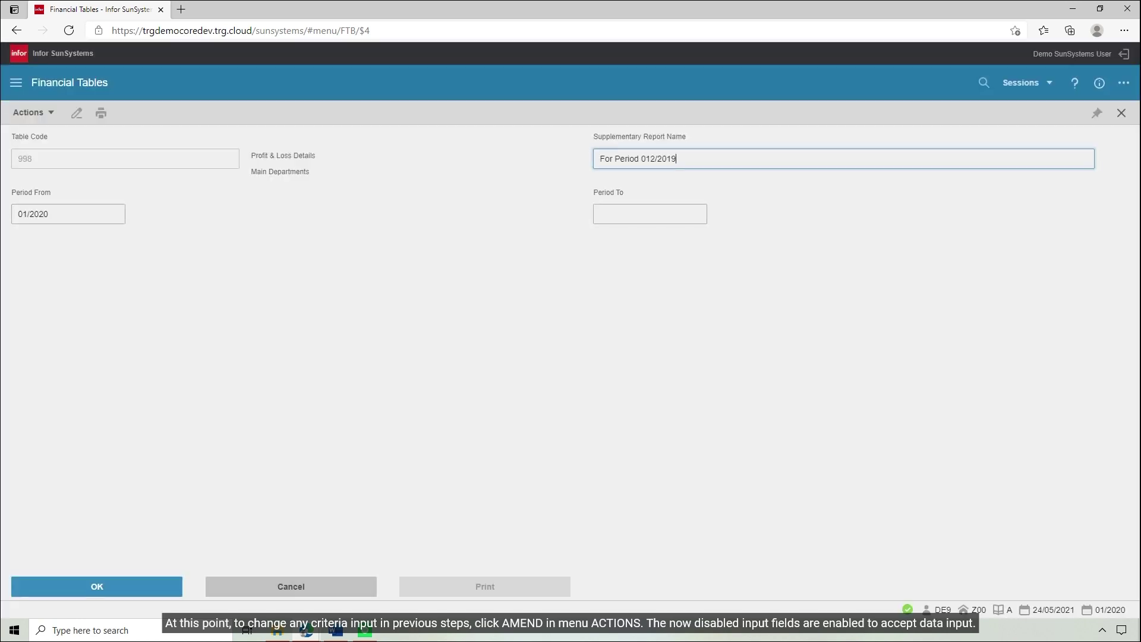
left_click(68, 214)
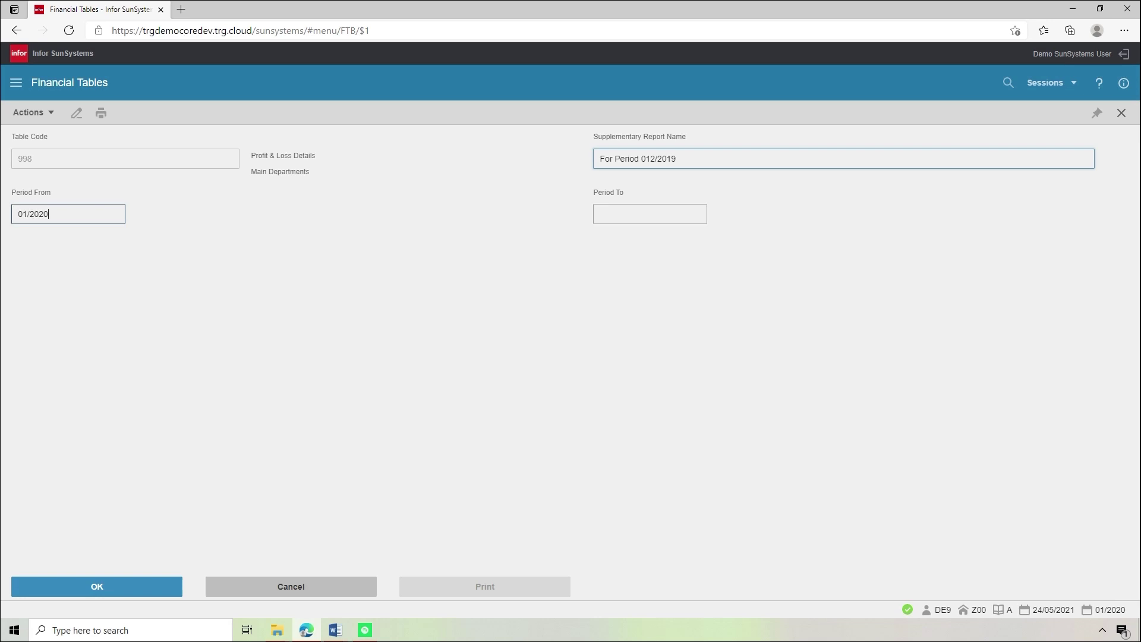
key("ctrl+a")
key("BackSpace")
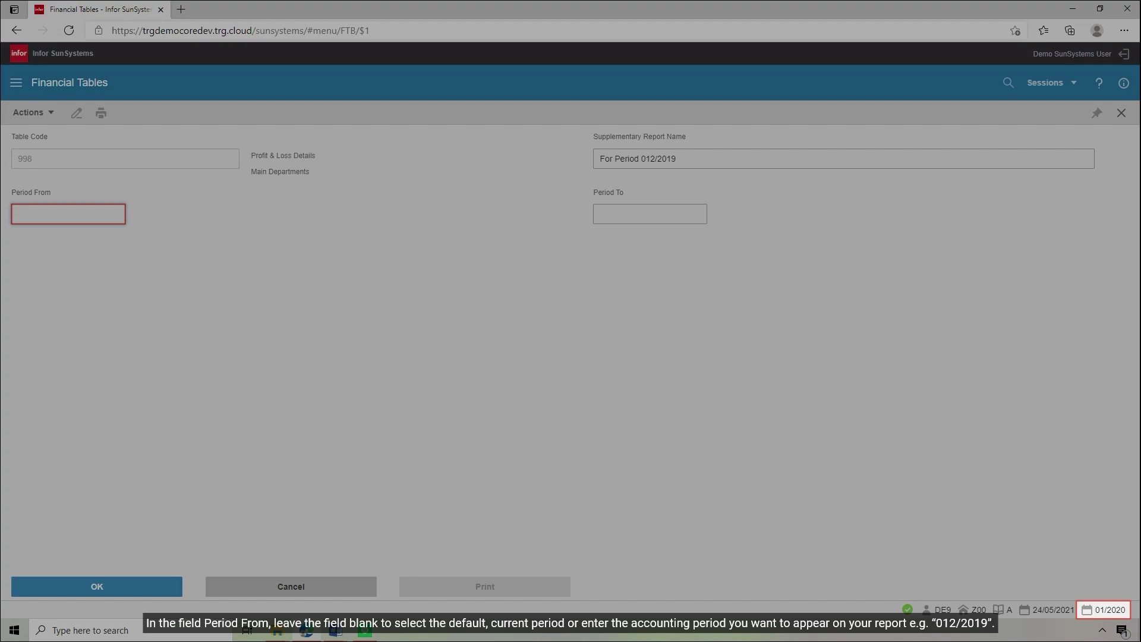
type("012/2019")
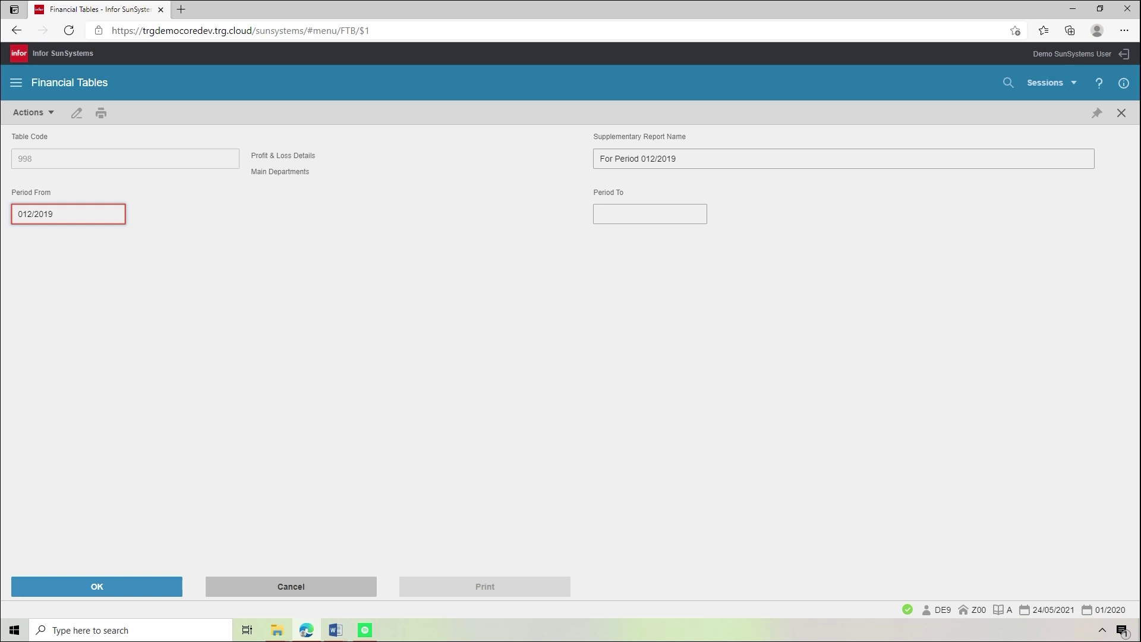
left_click(97, 587)
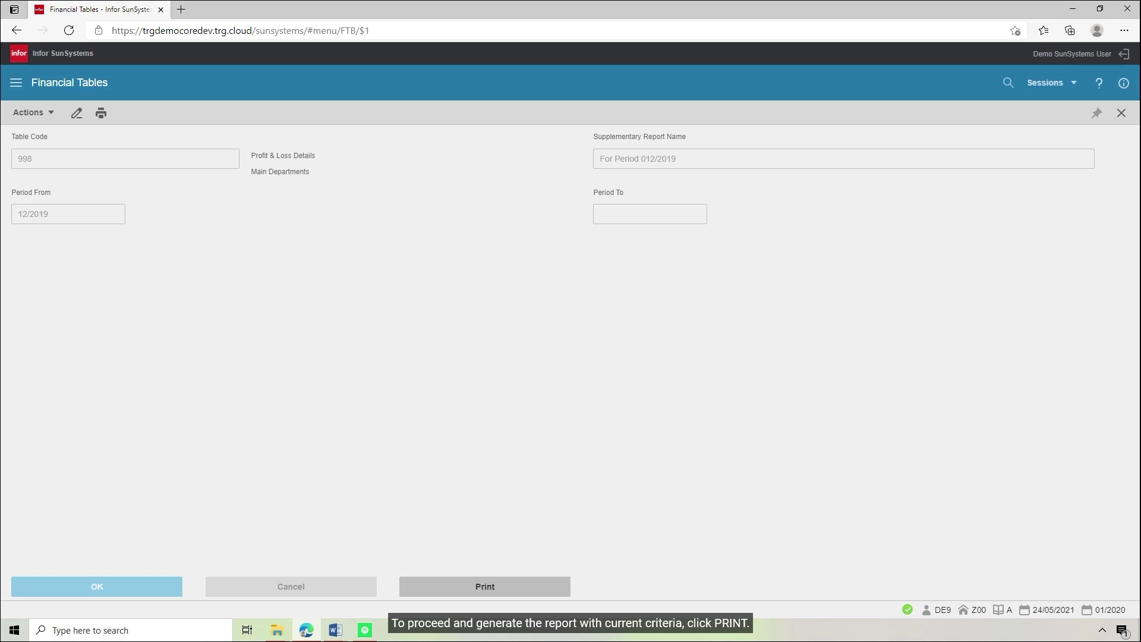
- Generate the Profit & Loss Details report with the View option and save it as a PDF in Downloads under the suggested file name
left_click(485, 586)
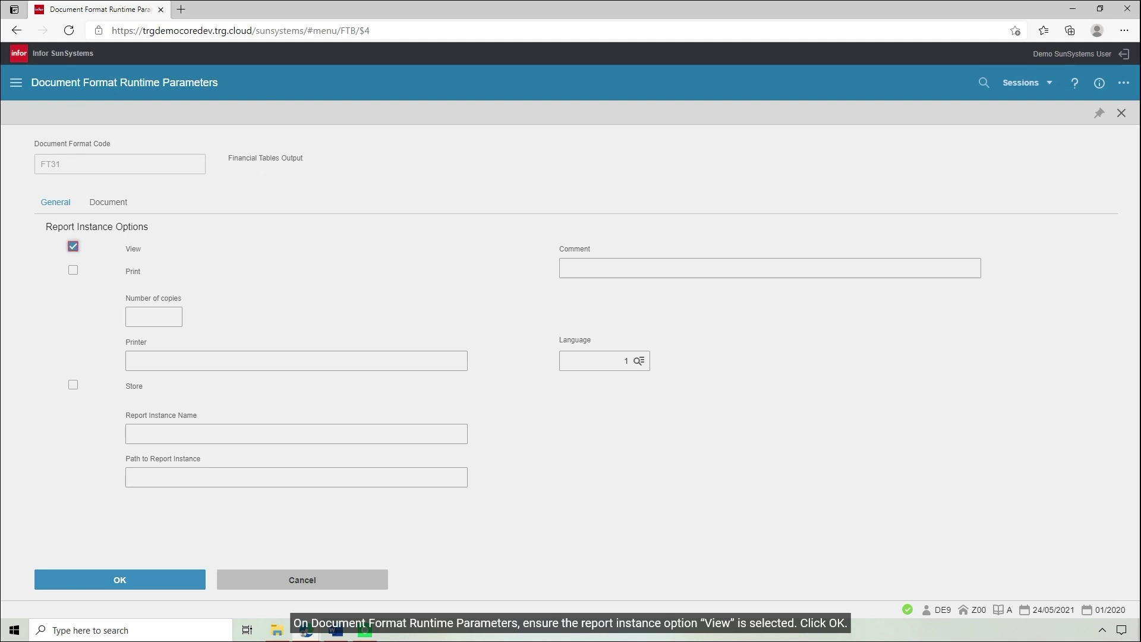
left_click(120, 580)
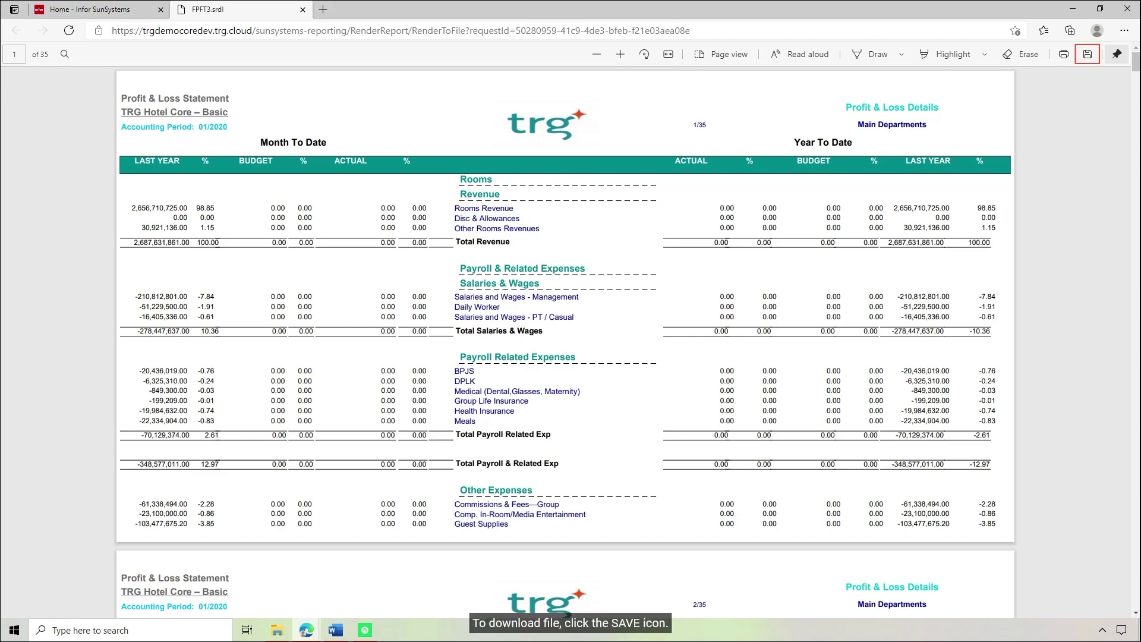
left_click(1088, 54)
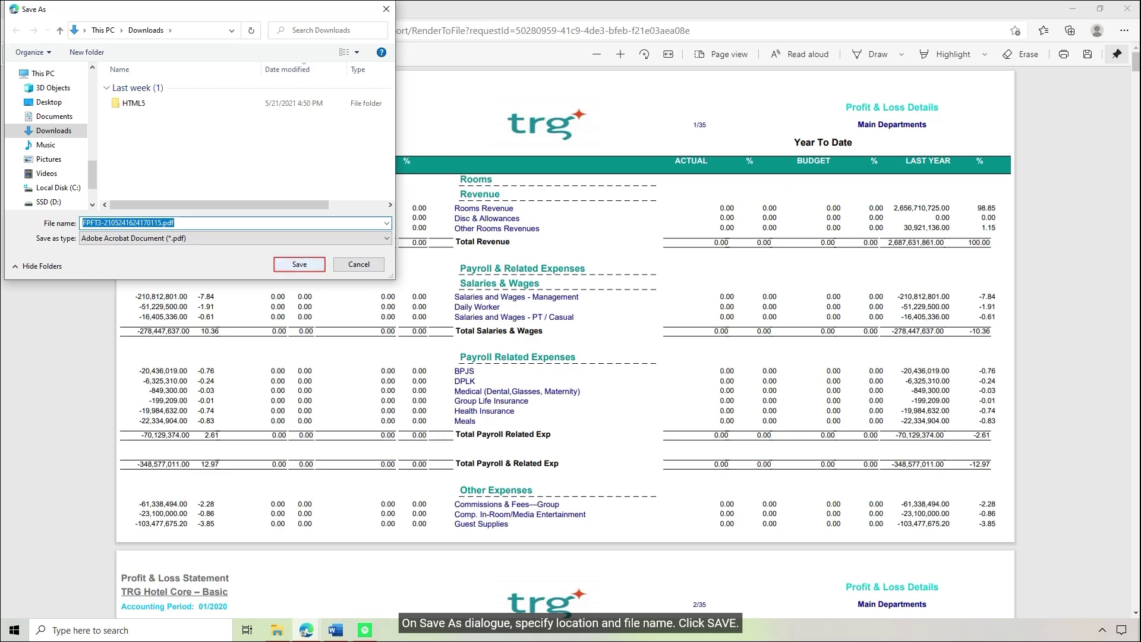
left_click(299, 264)
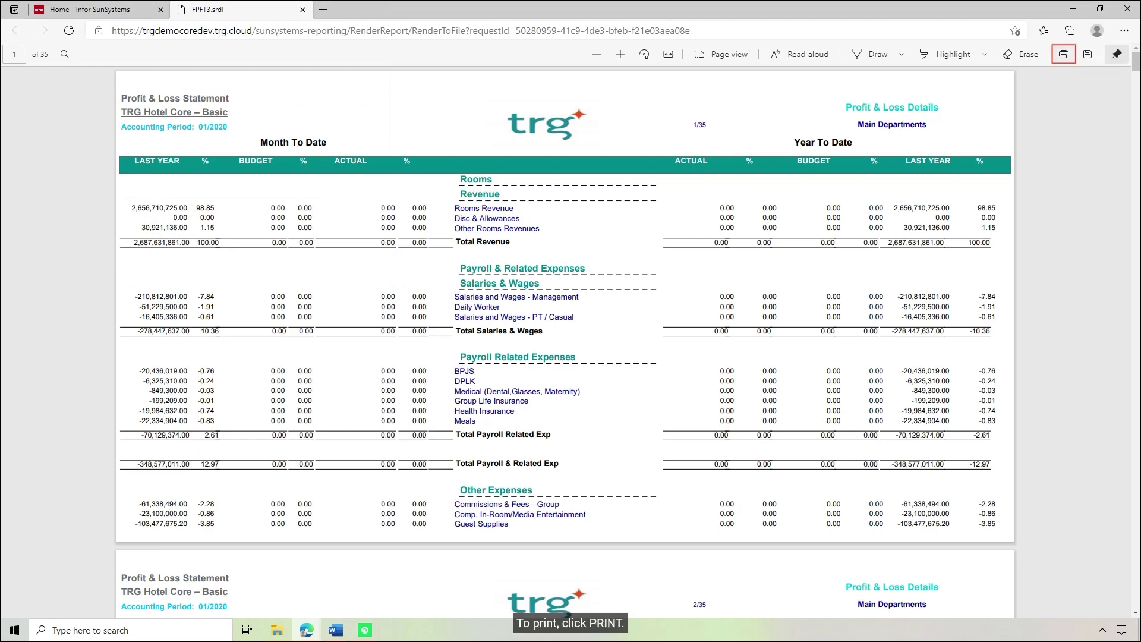
- Print one colour copy of all Profit & Loss Details pages with Microsoft Print to PDF, and close the report
left_click(1063, 54)
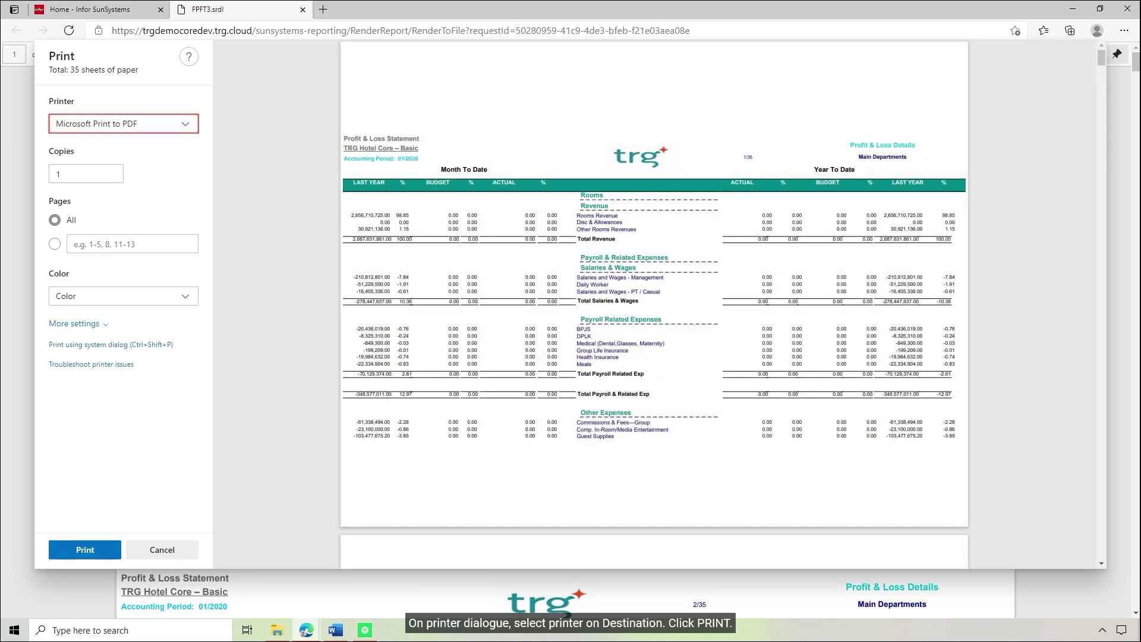
left_click(85, 549)
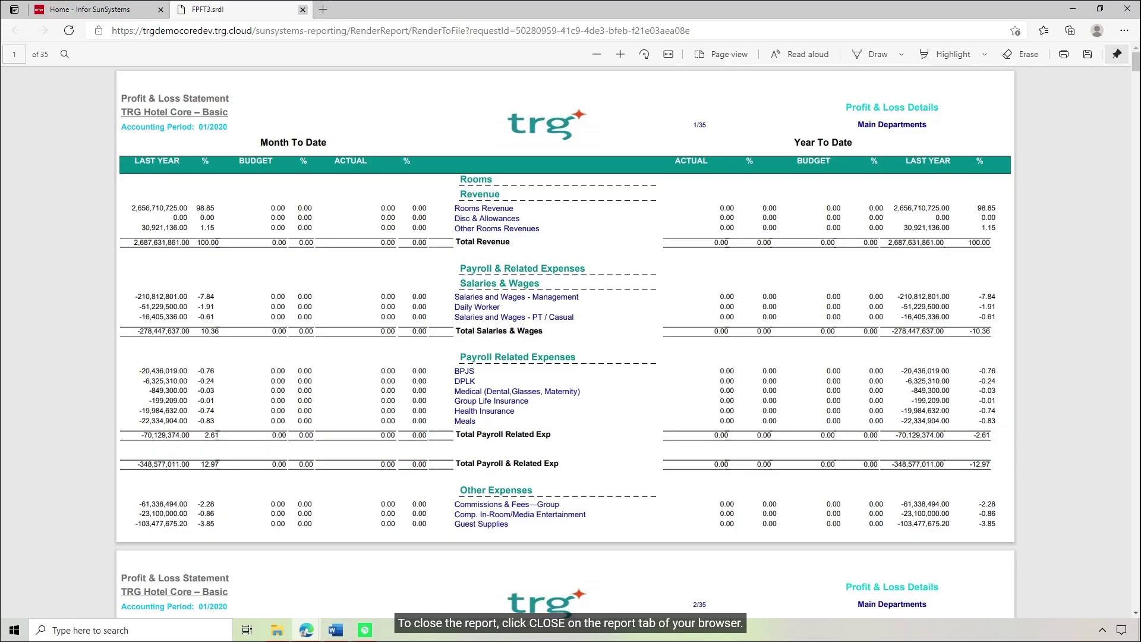
left_click(303, 10)
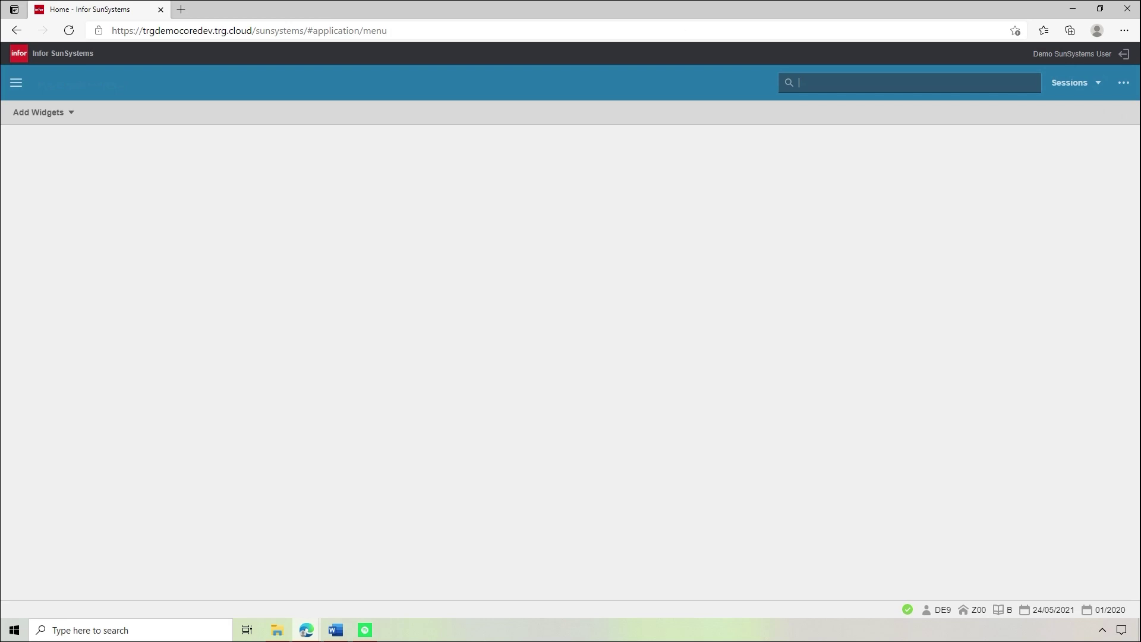